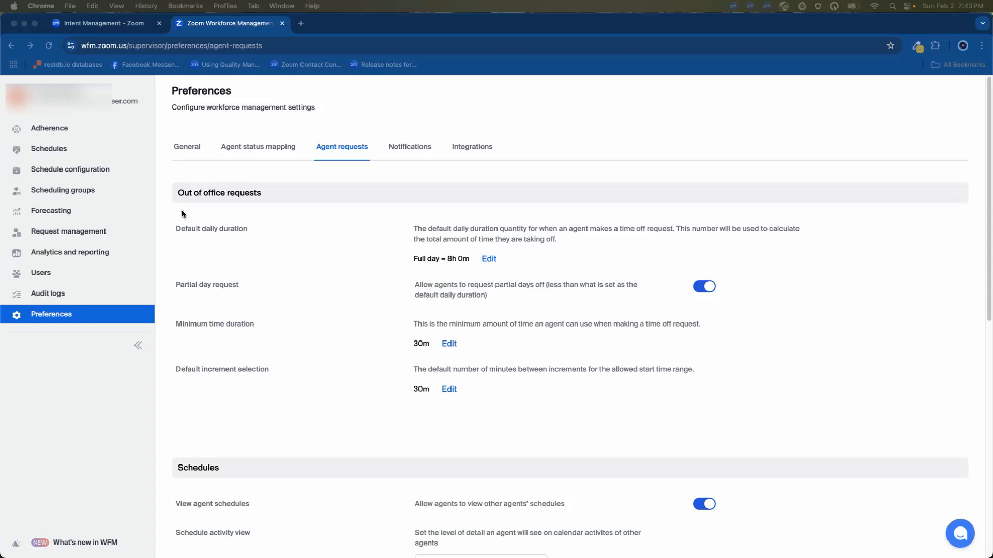
Review the out-of-office, schedules and schedule change request settings in the agent requests preferences.
{"action": "left_click_drag", "start_coordinate": [181, 211], "coordinate": [272, 211]}
{"action": "scroll", "coordinate": [262, 301], "scroll_direction": "down", "scroll_amount": 5}
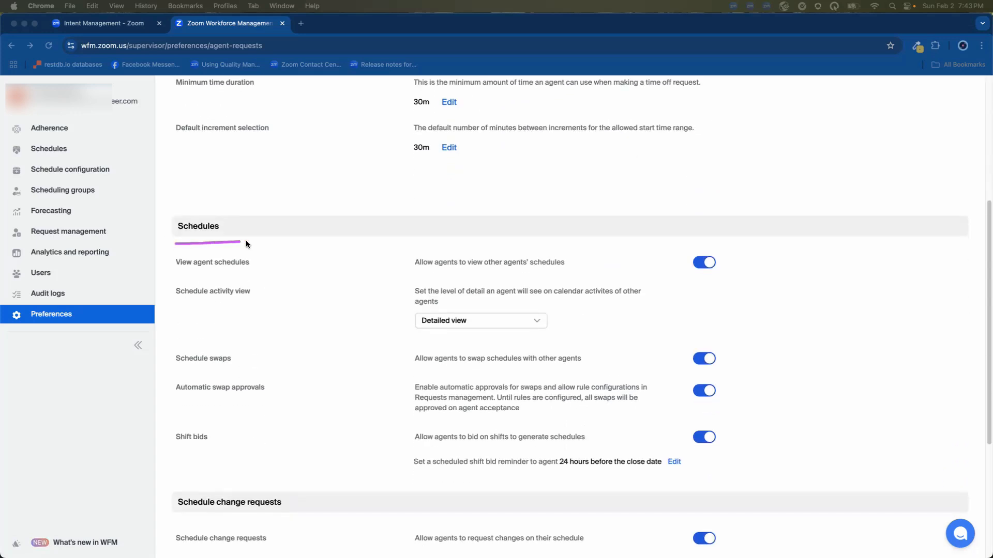
{"action": "scroll", "coordinate": [256, 280], "scroll_direction": "down", "scroll_amount": 3}
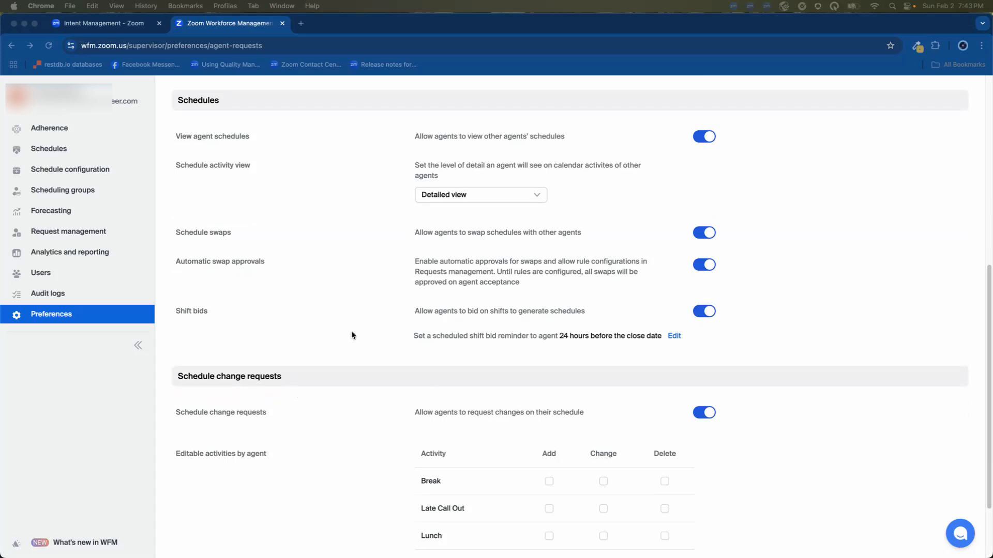
{"action": "scroll", "coordinate": [350, 351], "scroll_direction": "up", "scroll_amount": 2}
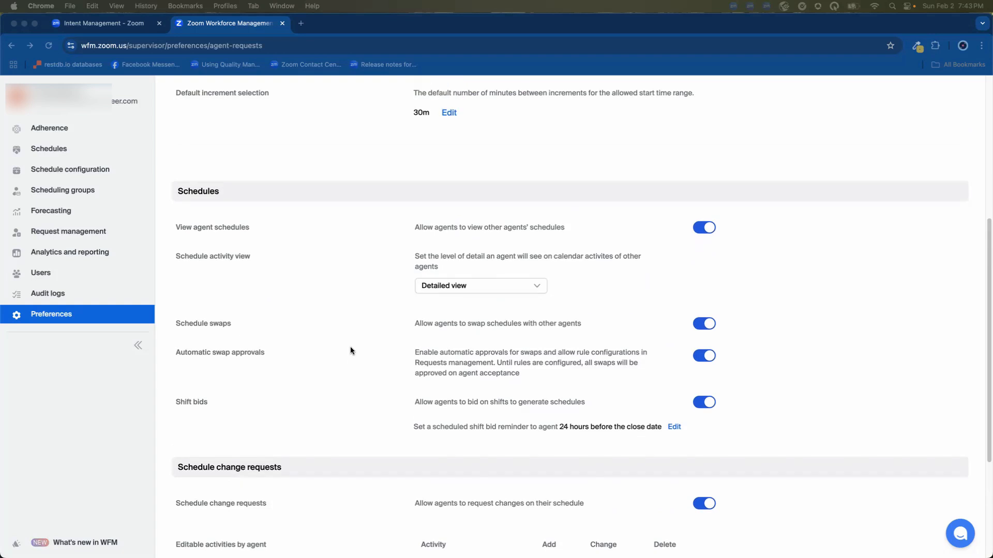
{"action": "scroll", "coordinate": [349, 350], "scroll_direction": "up", "scroll_amount": 1}
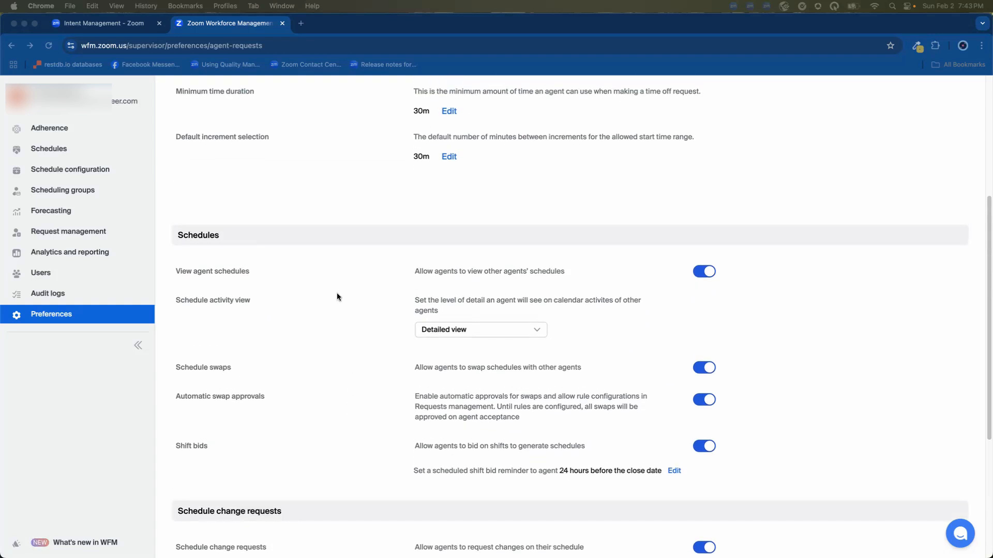
Switch to the agent's schedule window, dismiss the schedule changes notice, and review Monday, February 3 in the day view.
{"action": "key", "text": "ctrl+Right"}
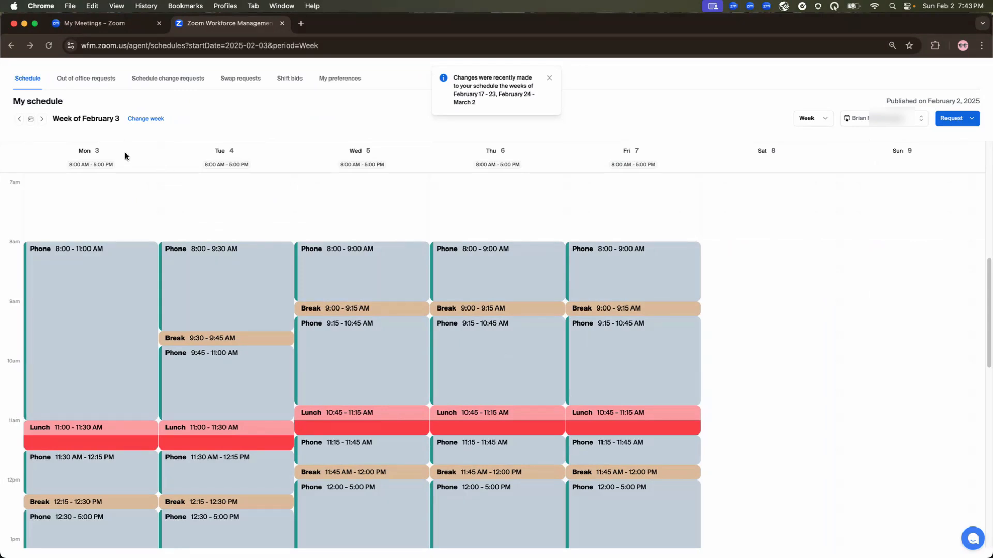
{"action": "left_click", "coordinate": [550, 79]}
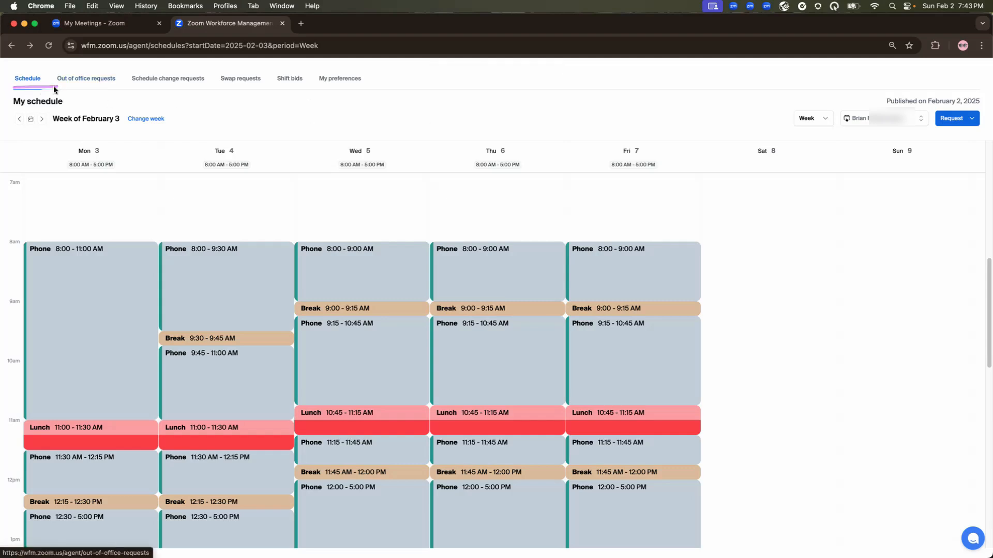
{"action": "left_click", "coordinate": [822, 119]}
{"action": "left_click", "coordinate": [810, 136]}
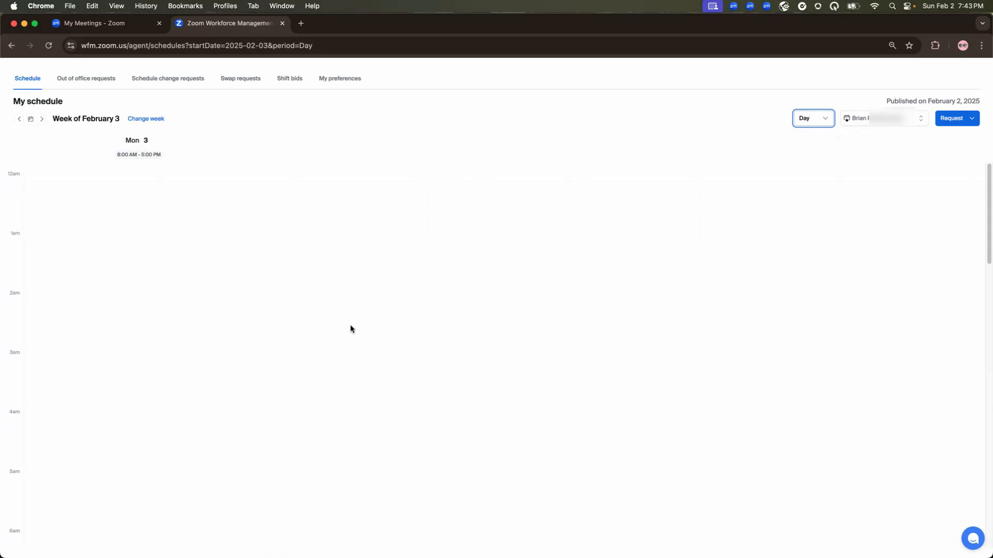
{"action": "scroll", "coordinate": [349, 324], "scroll_direction": "down", "scroll_amount": 5}
{"action": "scroll", "coordinate": [351, 329], "scroll_direction": "down", "scroll_amount": 7}
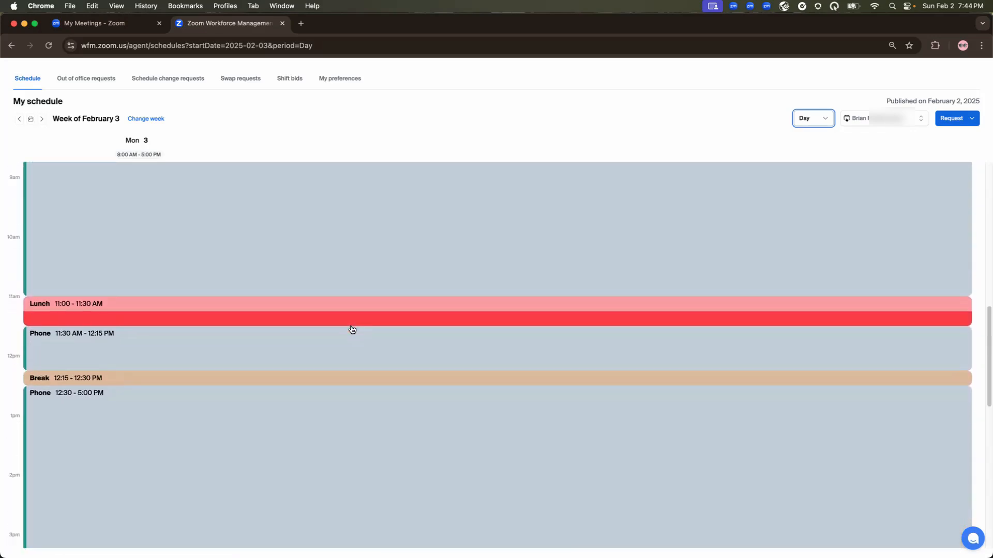
{"action": "scroll", "coordinate": [350, 328], "scroll_direction": "up", "scroll_amount": 2}
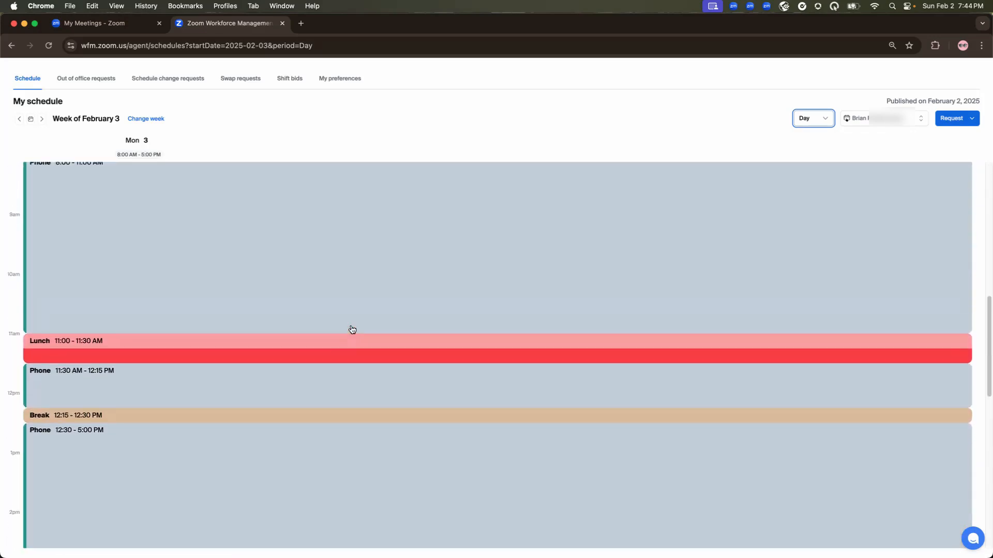
Return the agent's schedule to the week view and review the activities for the week of February 3.
{"action": "left_click", "coordinate": [813, 123]}
{"action": "left_click", "coordinate": [807, 151]}
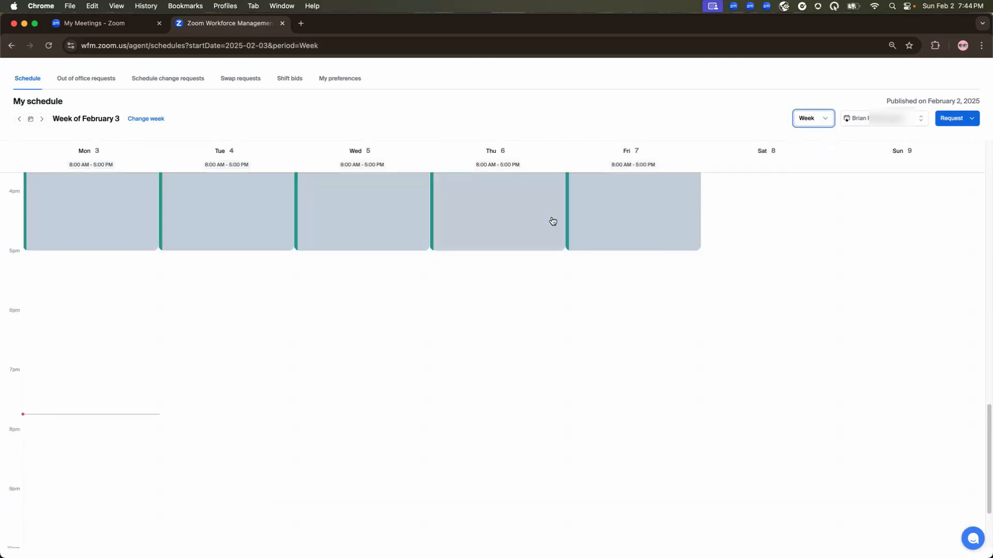
{"action": "scroll", "coordinate": [517, 243], "scroll_direction": "up", "scroll_amount": 3}
{"action": "scroll", "coordinate": [517, 254], "scroll_direction": "up", "scroll_amount": 5}
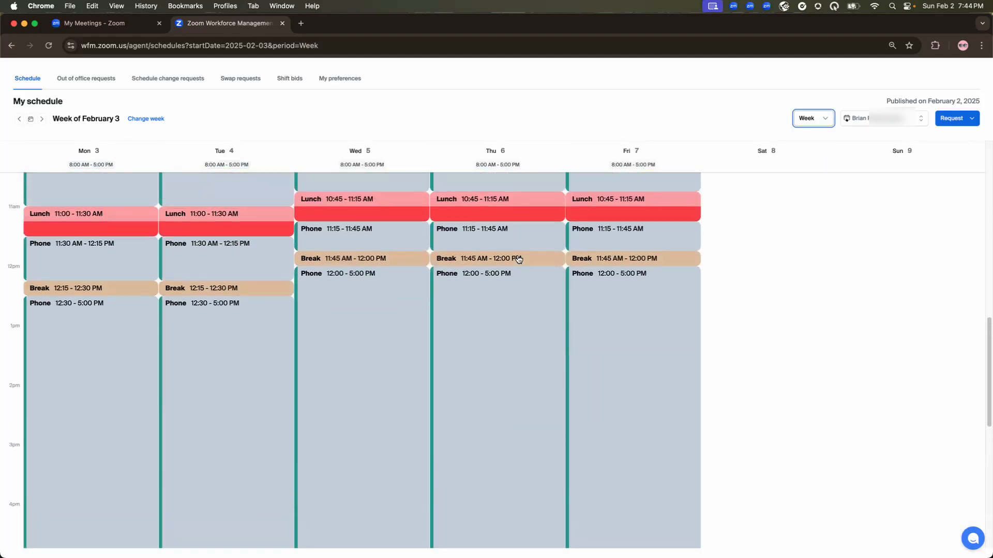
{"action": "scroll", "coordinate": [519, 259], "scroll_direction": "up", "scroll_amount": 3}
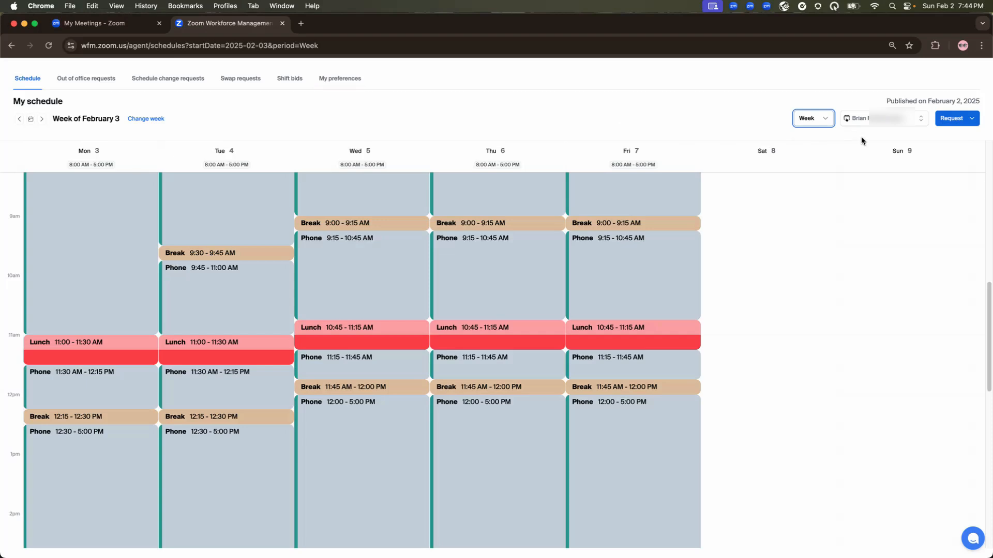
View the last listed colleague's schedule for the same week, then clear the selection to return to the agent's own schedule.
{"action": "left_click", "coordinate": [847, 119]}
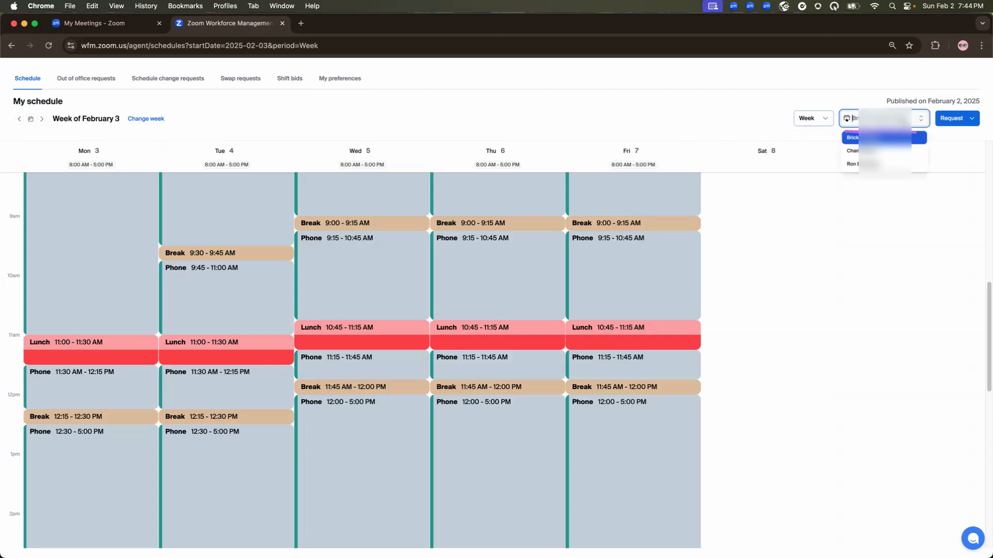
{"action": "key", "text": "Down"}
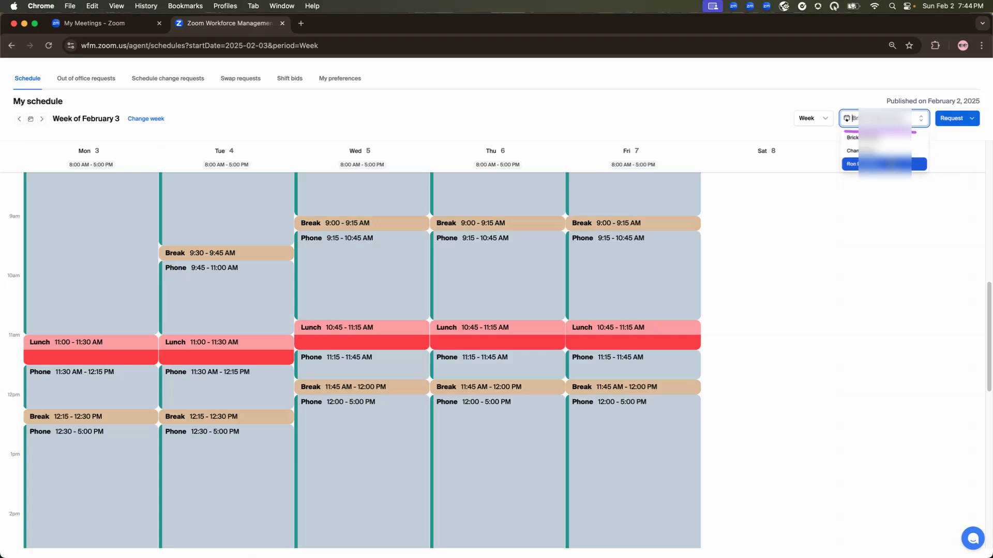
{"action": "left_click", "coordinate": [889, 165]}
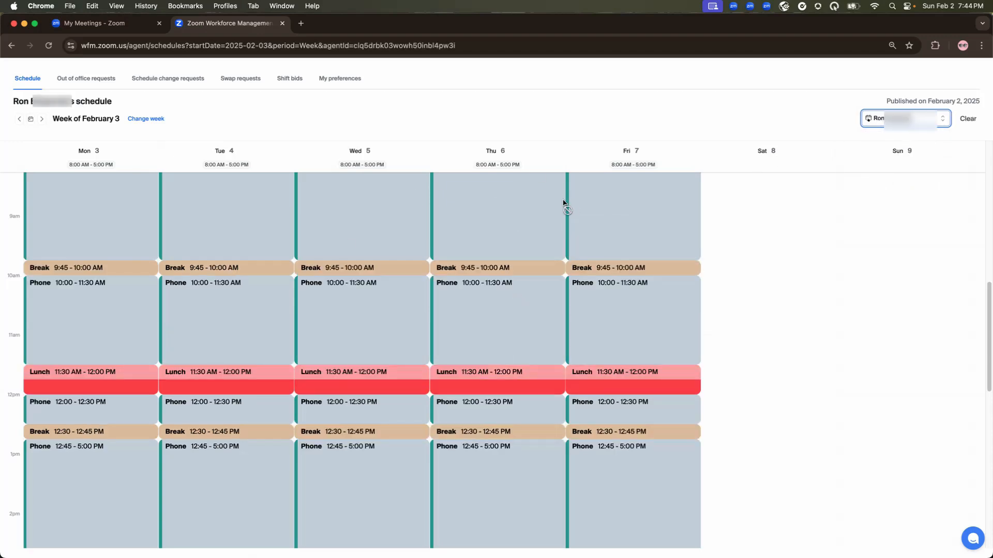
{"action": "mouse_move", "coordinate": [439, 253]}
{"action": "left_mouse_down"}
{"action": "mouse_move", "coordinate": [535, 257]}
{"action": "mouse_move", "coordinate": [523, 298]}
{"action": "mouse_move", "coordinate": [442, 293]}
{"action": "left_mouse_up"}
{"action": "left_click", "coordinate": [967, 119]}
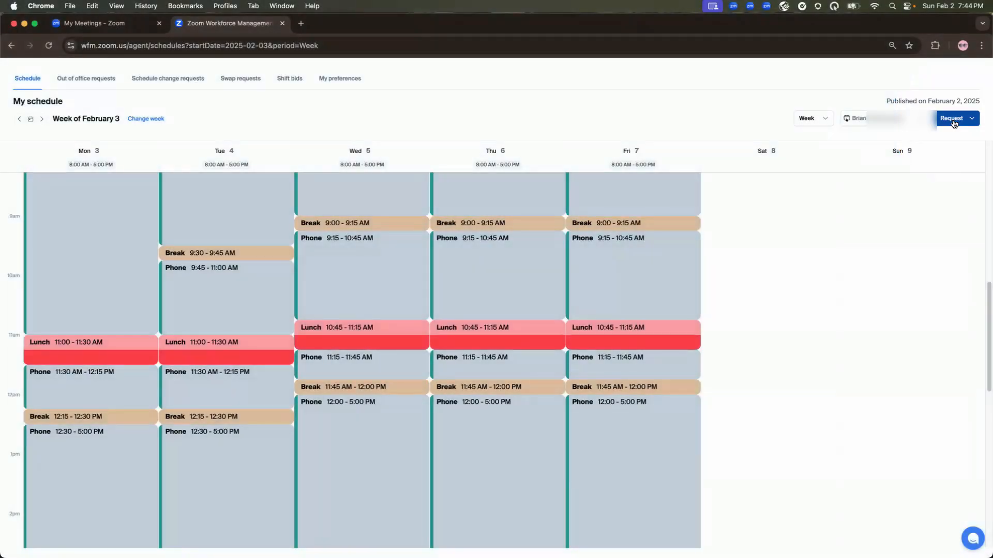
Start an out-of-office request for PTO with the reason "I am heading on vacation".
{"action": "left_click", "coordinate": [953, 119]}
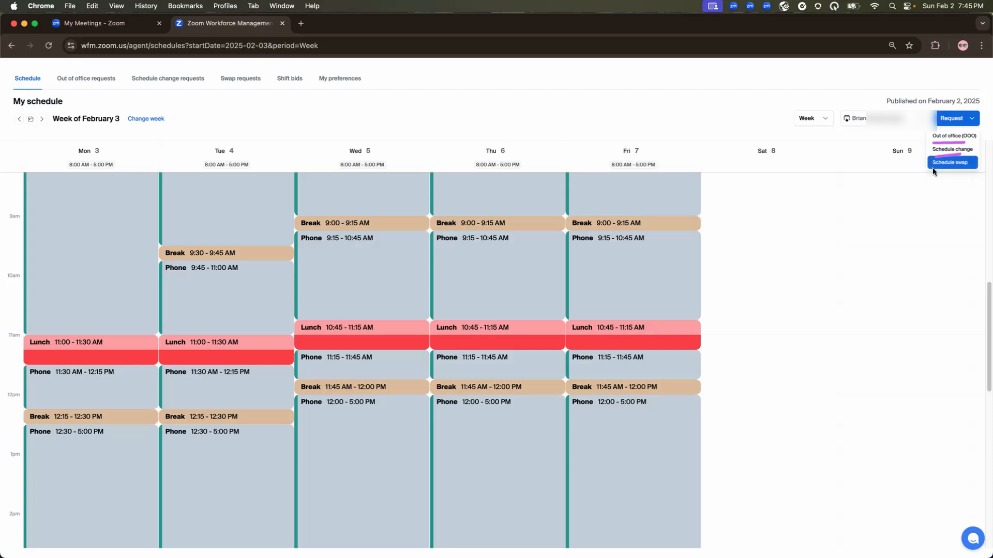
{"action": "left_click", "coordinate": [950, 135]}
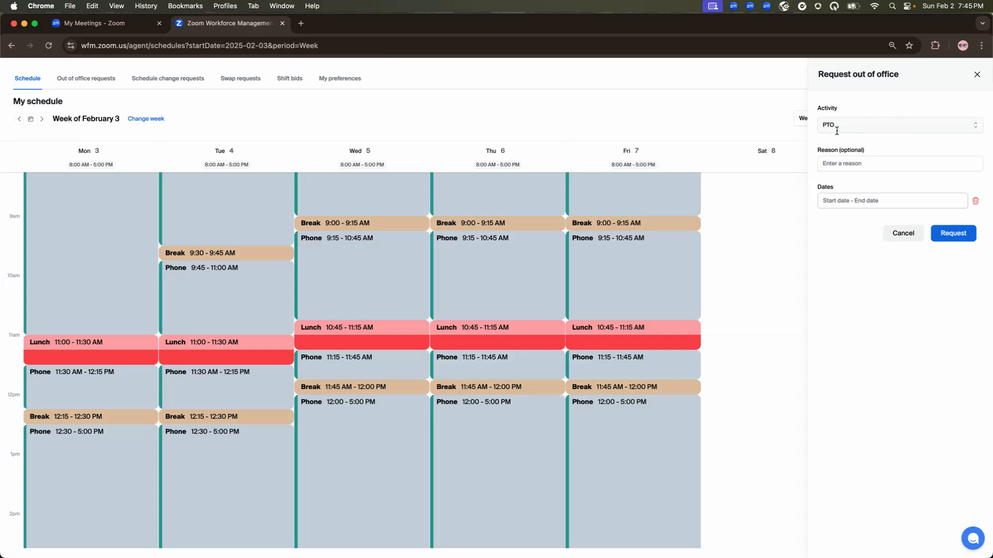
{"action": "left_click", "coordinate": [854, 163]}
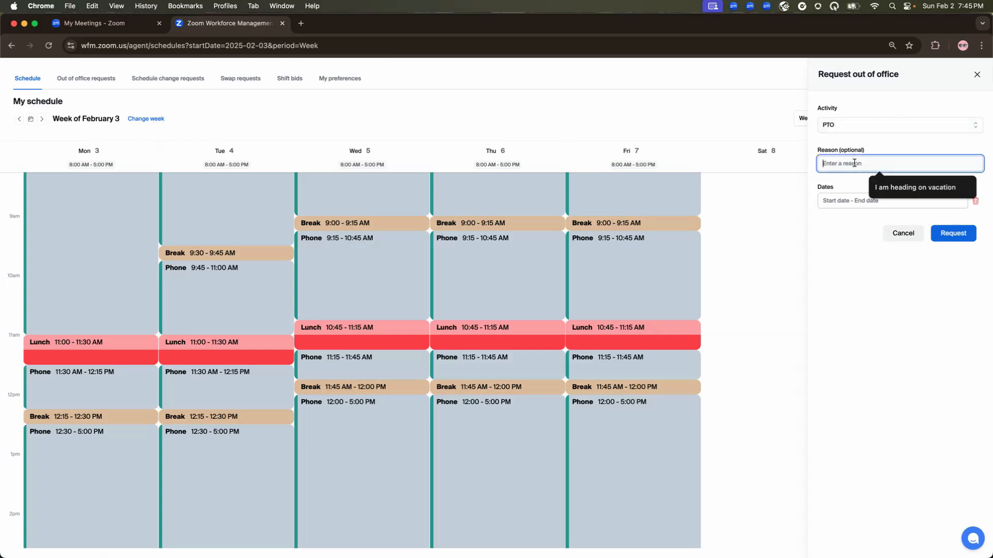
{"action": "left_click", "coordinate": [892, 189]}
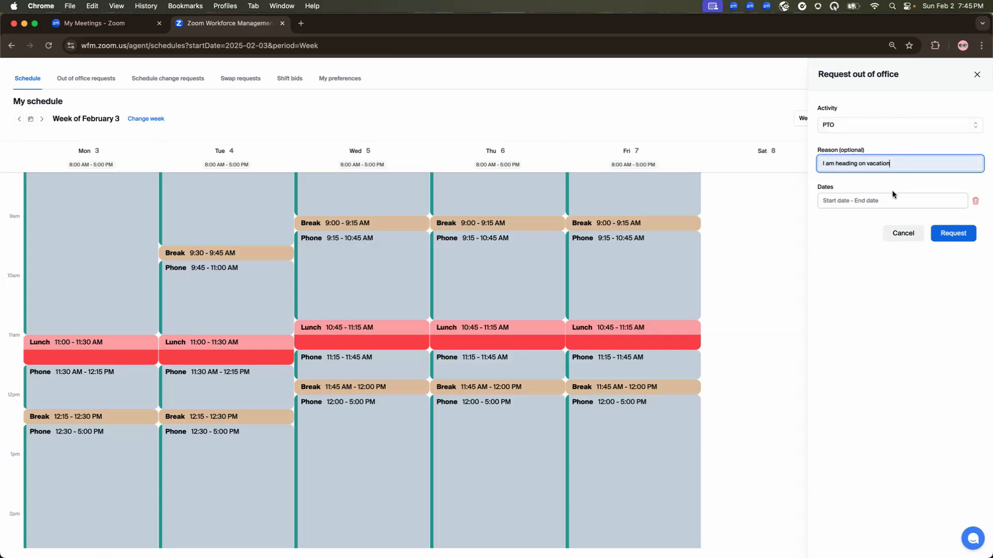
Set the time off dates to 02-06-2025 through 02-07-2025 and submit the request.
{"action": "left_click", "coordinate": [877, 199]}
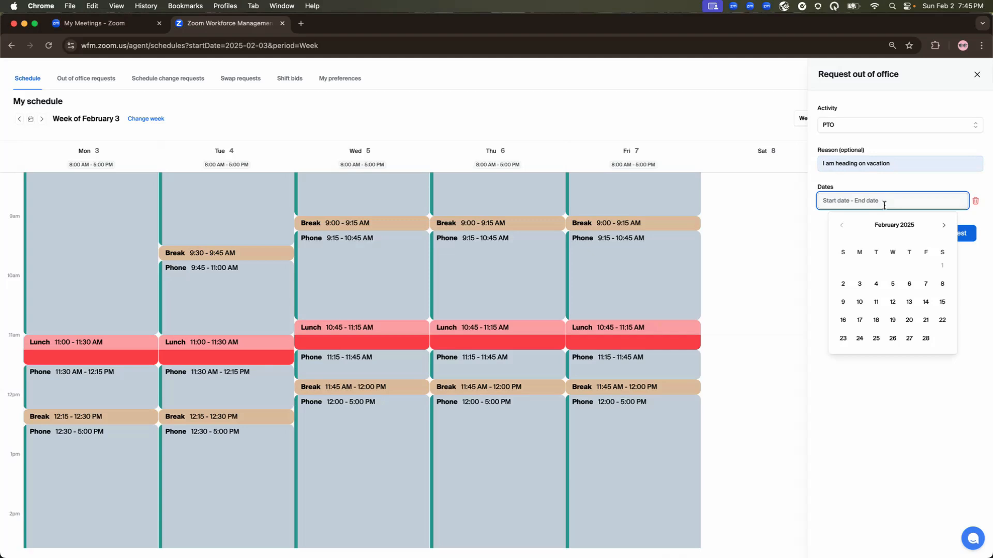
{"action": "left_click", "coordinate": [909, 284]}
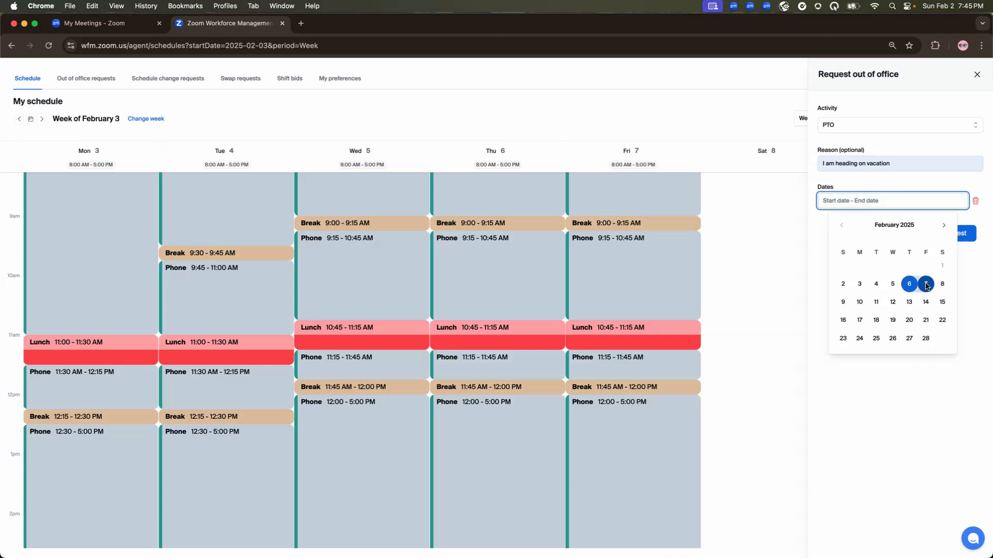
{"action": "left_click", "coordinate": [926, 284]}
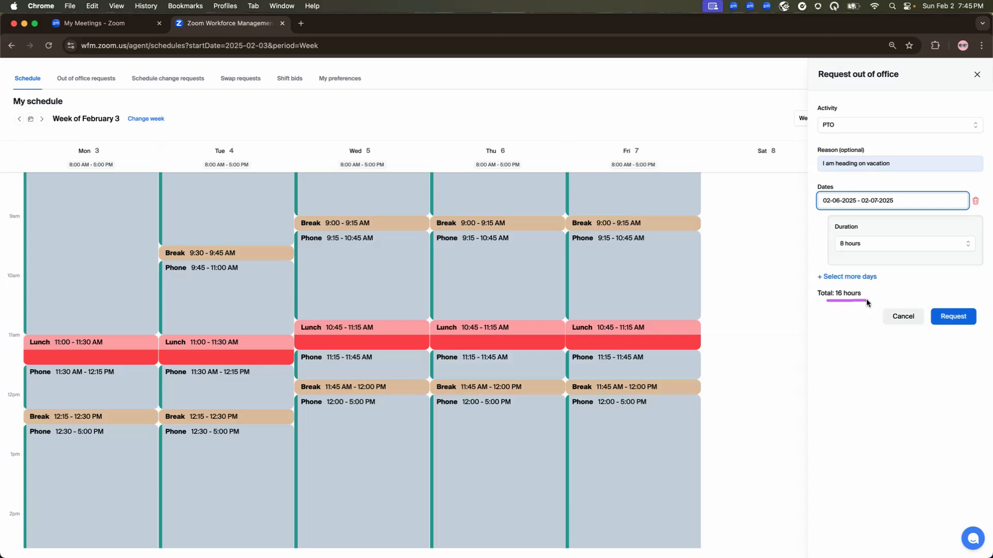
{"action": "left_click", "coordinate": [959, 322]}
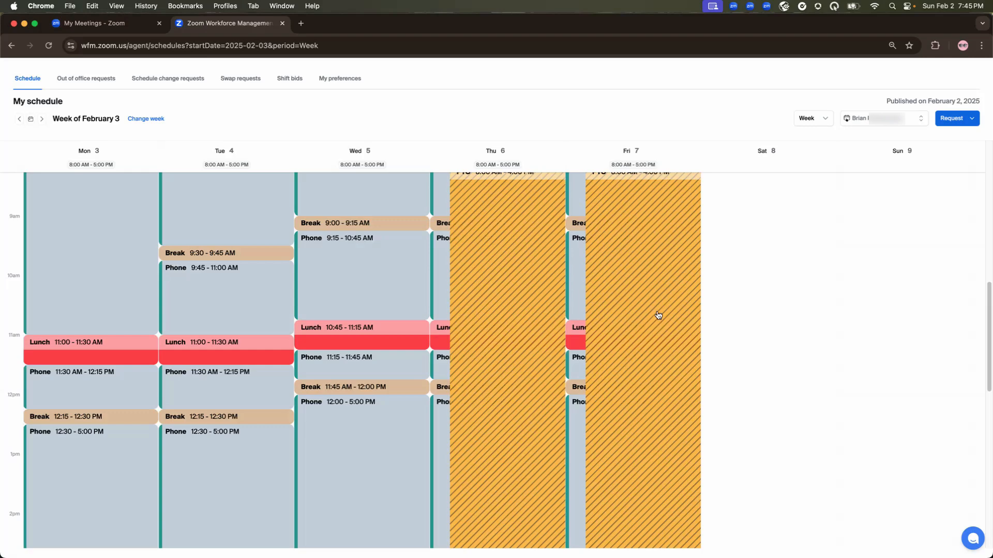
Switch to the supervisor window, open request management, and review the details of the pending PTO request before closing them.
{"action": "key", "text": "ctrl+Left"}
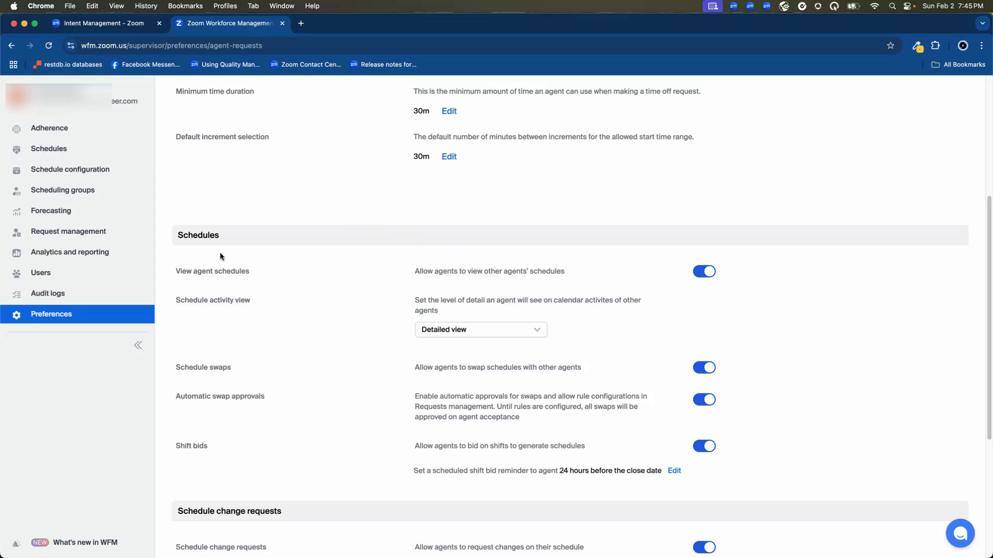
{"action": "left_click", "coordinate": [85, 234]}
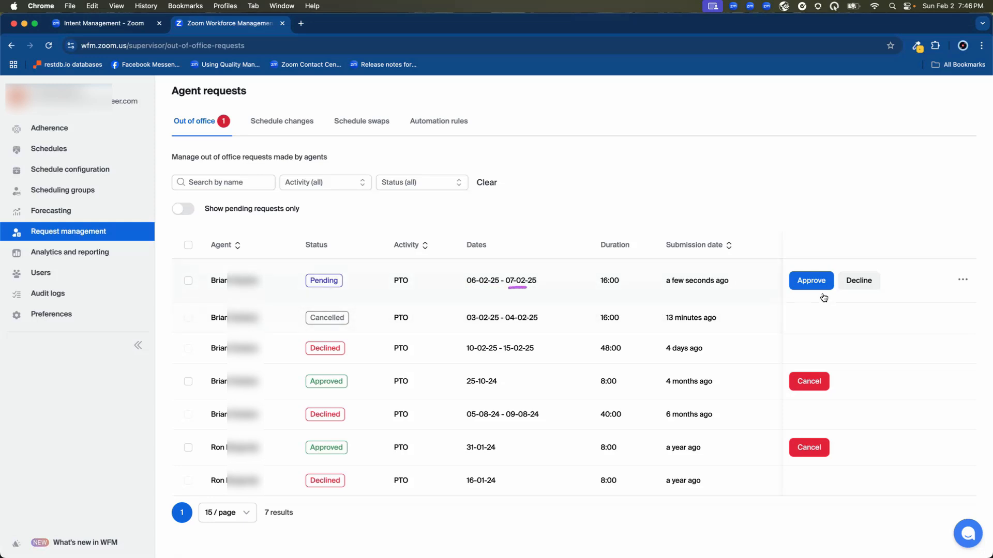
{"action": "left_click", "coordinate": [966, 281]}
{"action": "left_click", "coordinate": [944, 297]}
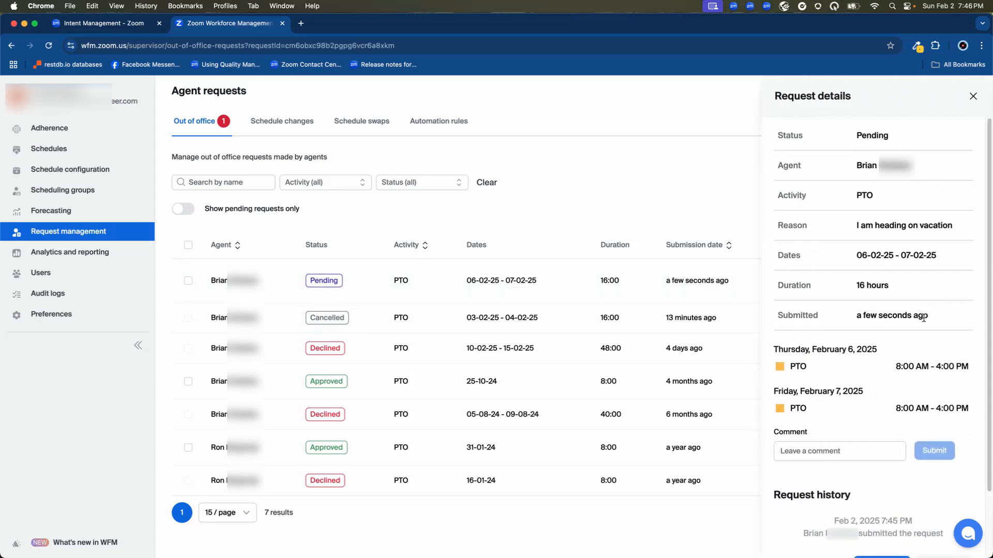
{"action": "left_click", "coordinate": [809, 453]}
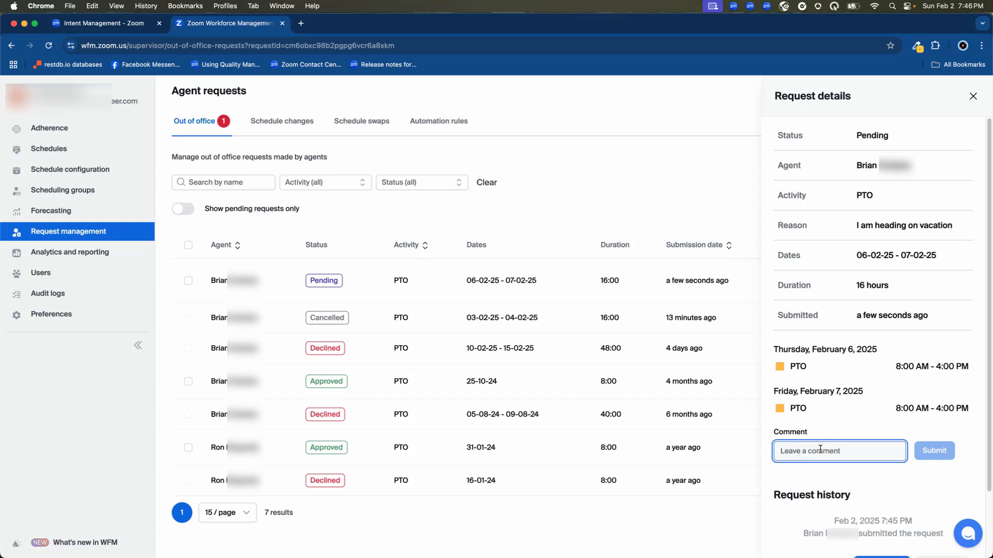
{"action": "left_click", "coordinate": [972, 96]}
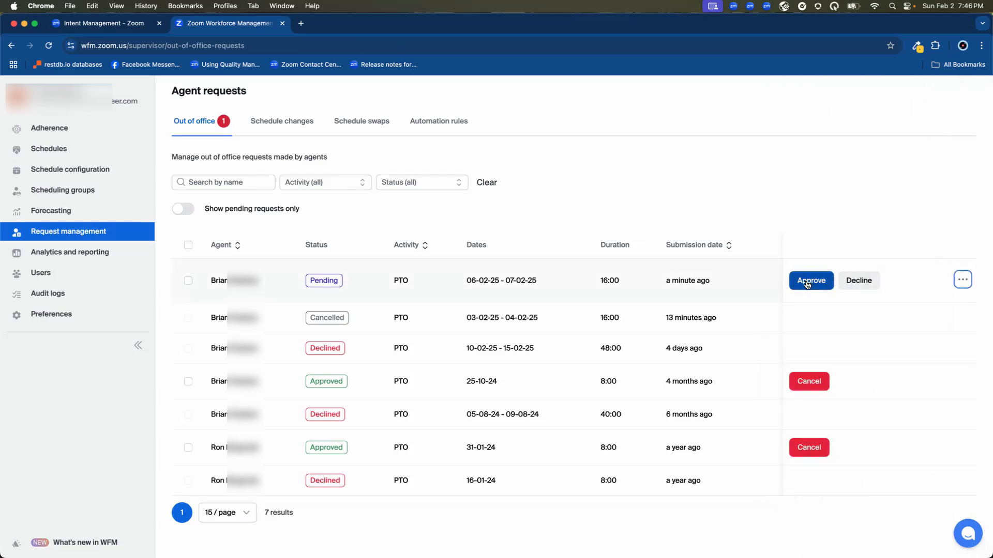
Approve the agent's pending PTO request for 06-02-25 to 07-02-25.
{"action": "left_click", "coordinate": [807, 283]}
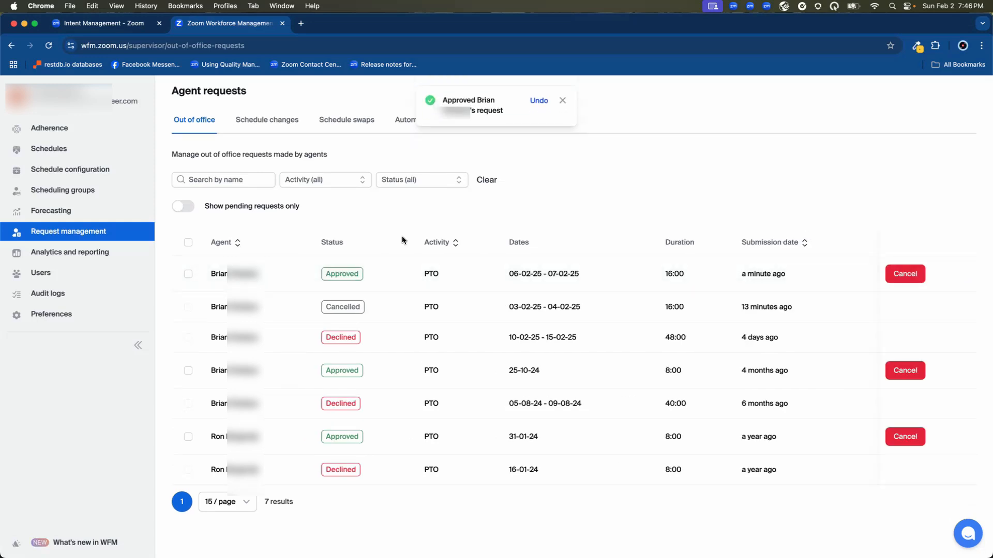
{"action": "left_click_drag", "start_coordinate": [341, 287], "coordinate": [364, 287]}
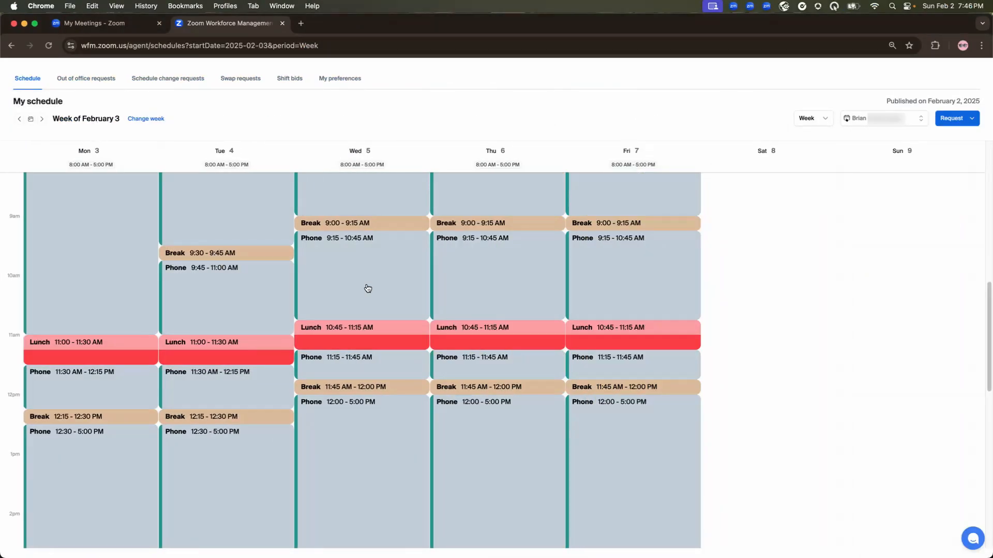
Reload the agent's schedule and check Thursday 6 and Friday 7 for the approved time off.
{"action": "scroll", "coordinate": [516, 272], "scroll_direction": "up", "scroll_amount": 3}
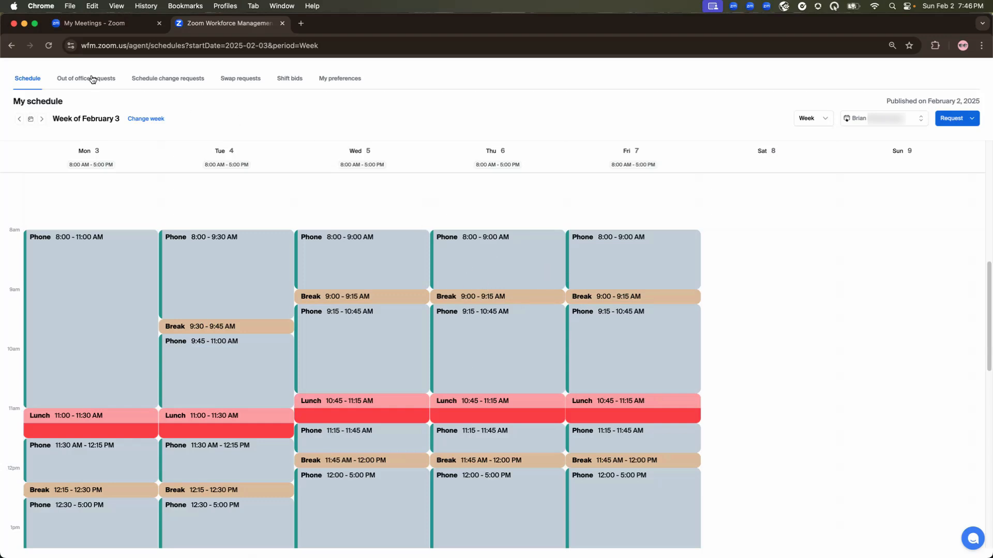
{"action": "left_click", "coordinate": [44, 47]}
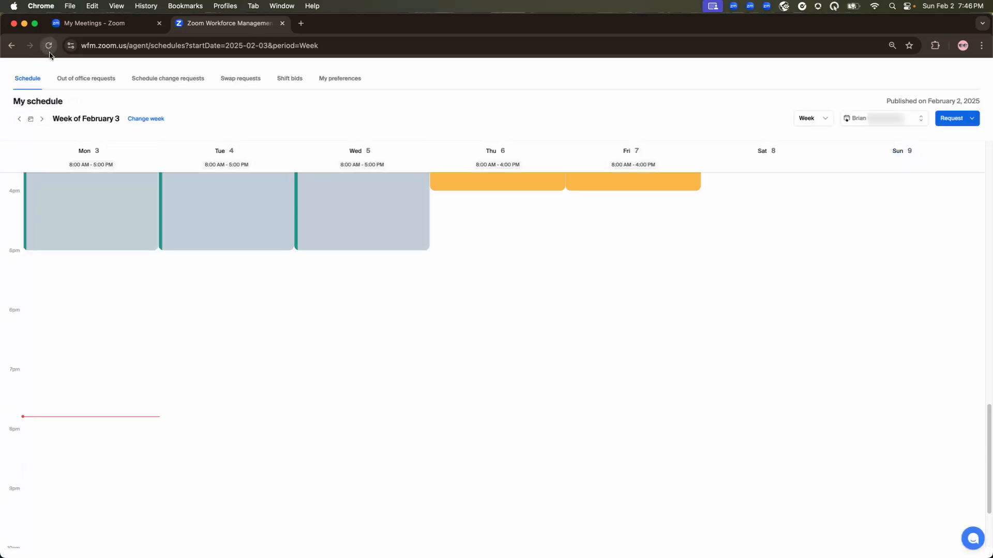
{"action": "scroll", "coordinate": [427, 355], "scroll_direction": "up", "scroll_amount": 10}
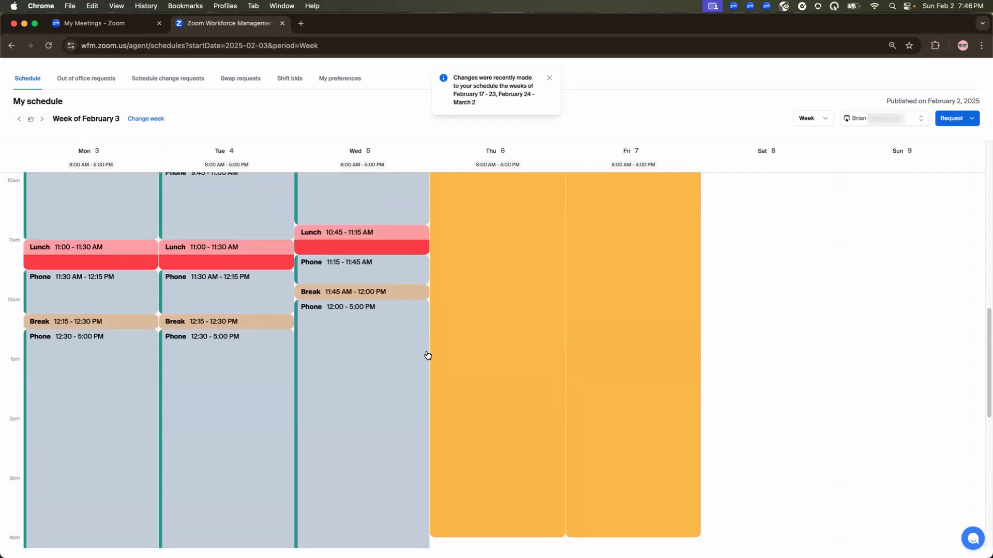
{"action": "mouse_move", "coordinate": [442, 200]}
{"action": "left_mouse_down"}
{"action": "mouse_move", "coordinate": [672, 196]}
{"action": "mouse_move", "coordinate": [578, 230]}
{"action": "mouse_move", "coordinate": [416, 222]}
{"action": "left_mouse_up"}
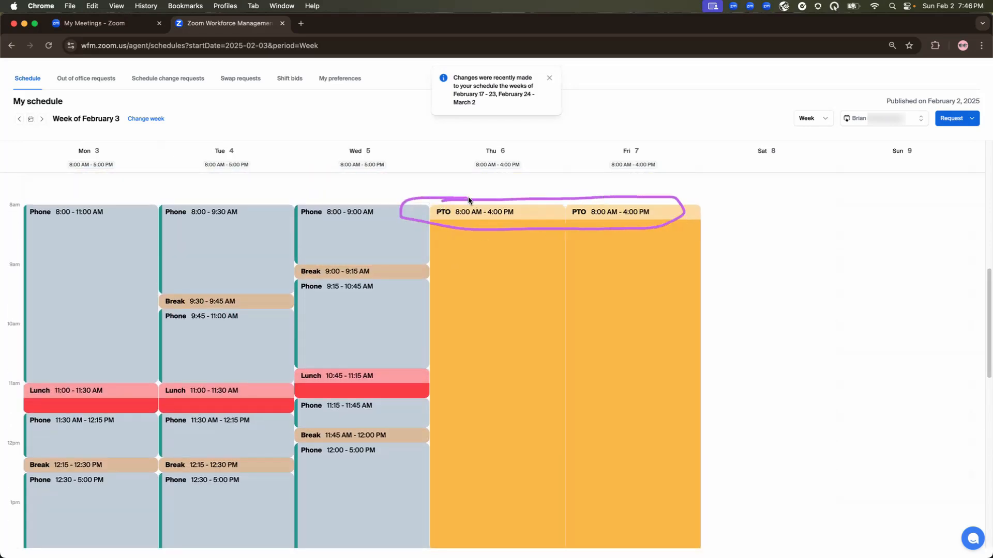